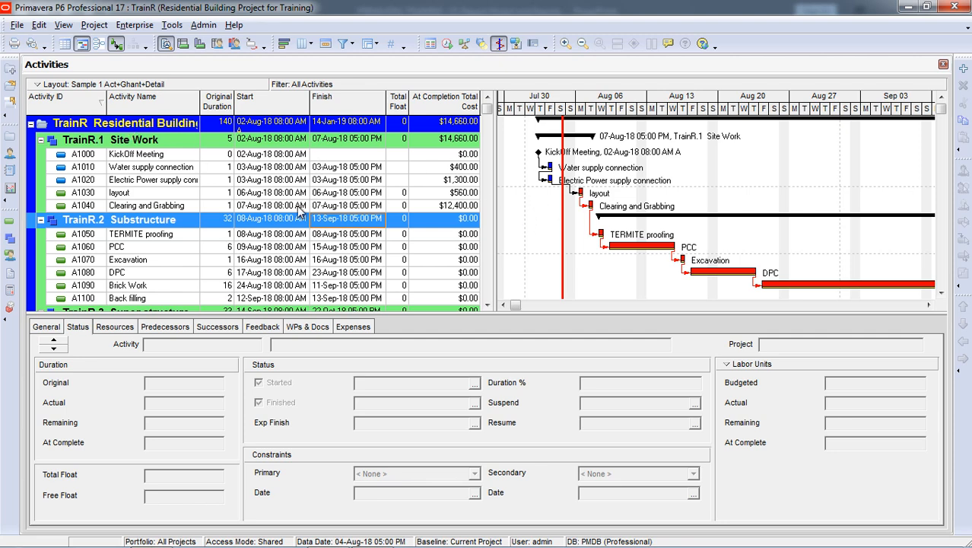
Open the print preview of the residential building project's Activities layout
click(17, 25)
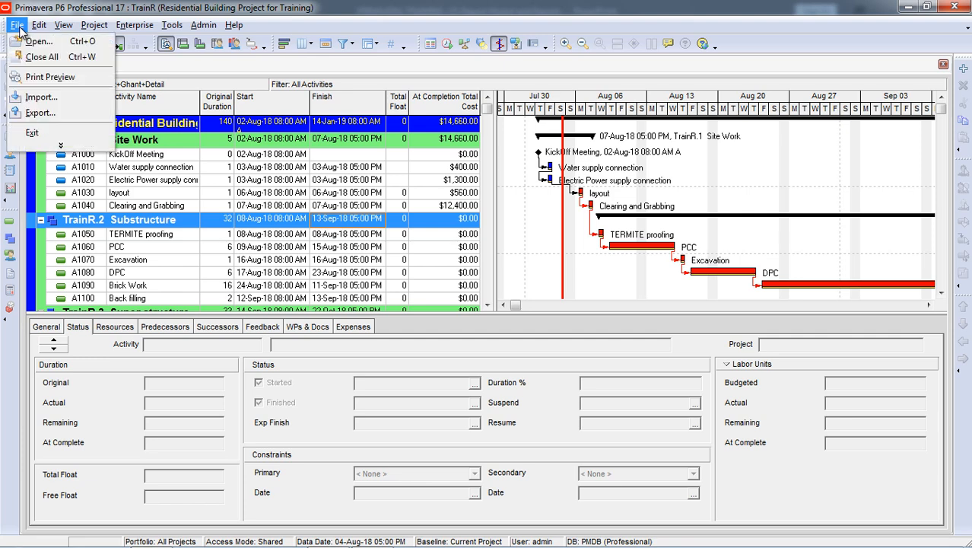
click(60, 146)
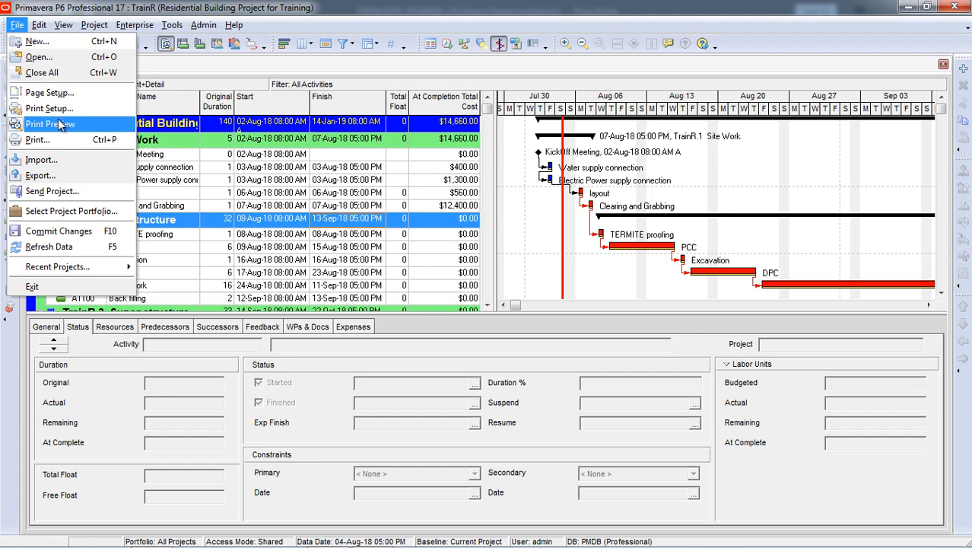
click(58, 124)
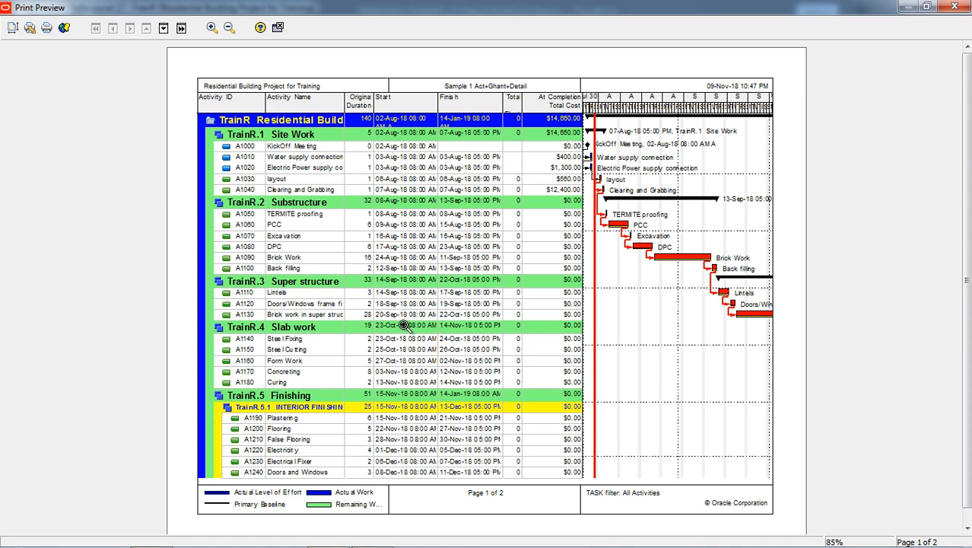
Open the page setup, switch the scaling to Fit to, and increase the number of pages wide
click(11, 28)
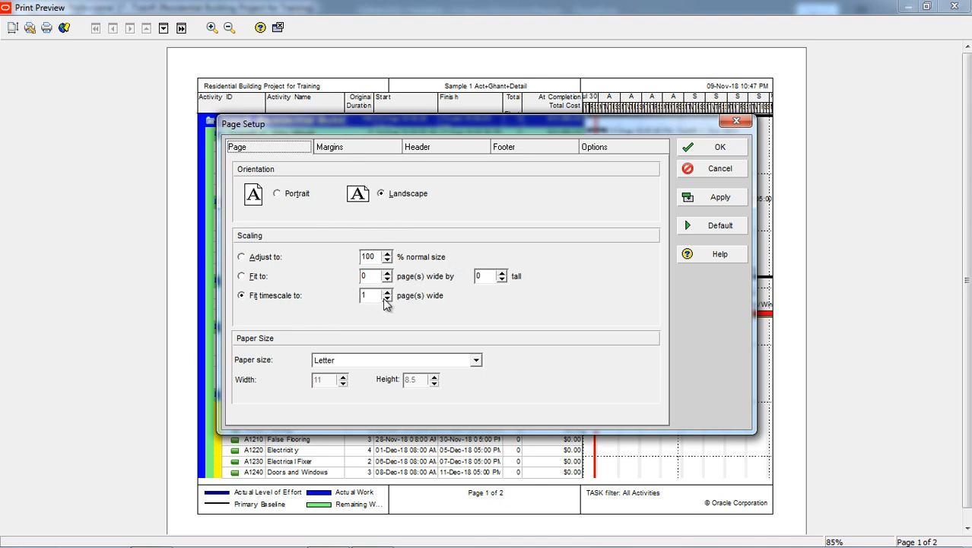
click(254, 278)
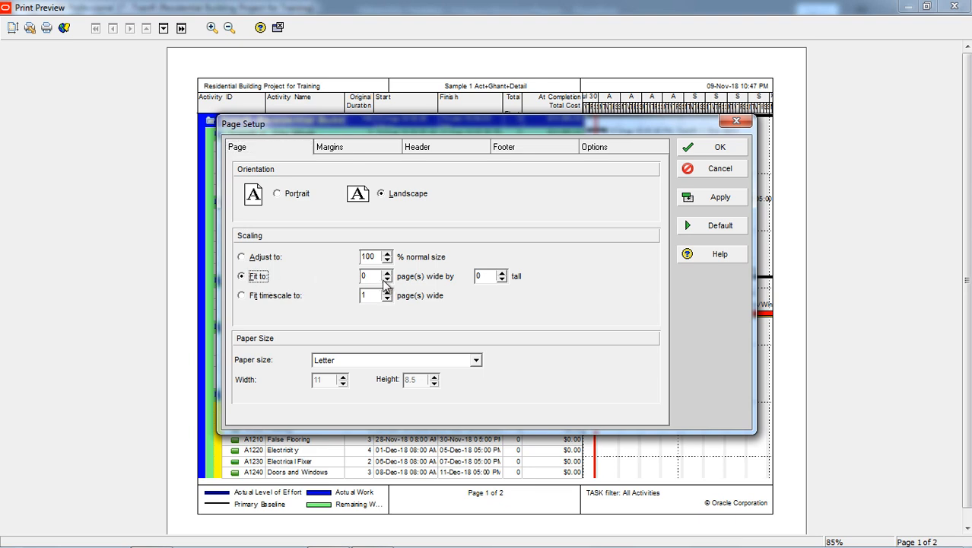
click(387, 274)
Try a right page margin of 0.84 and return it to 0.59
click(337, 149)
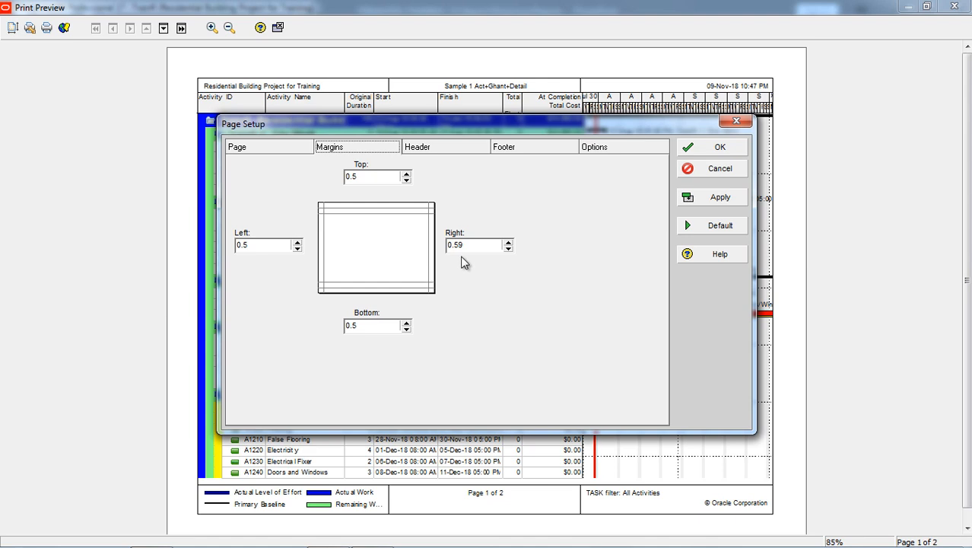
click(508, 248)
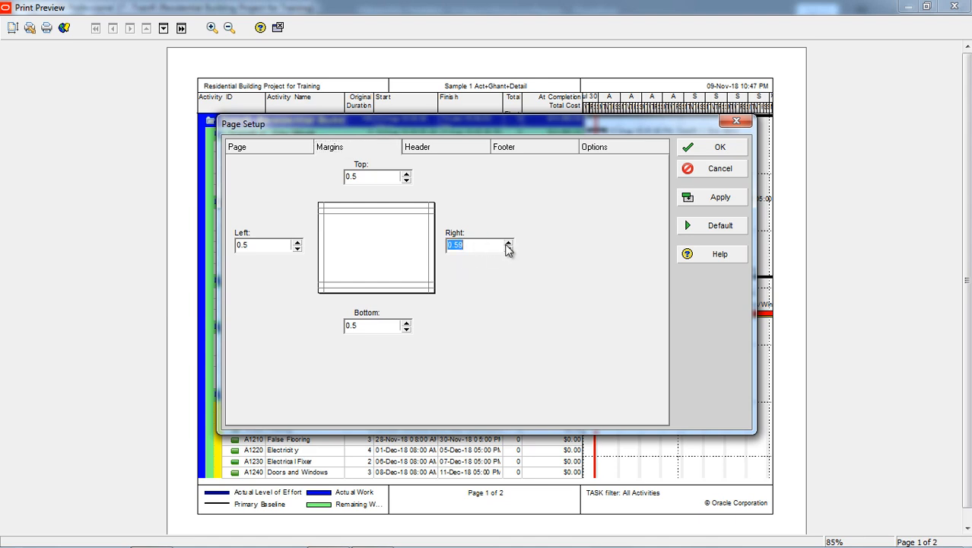
click(506, 242)
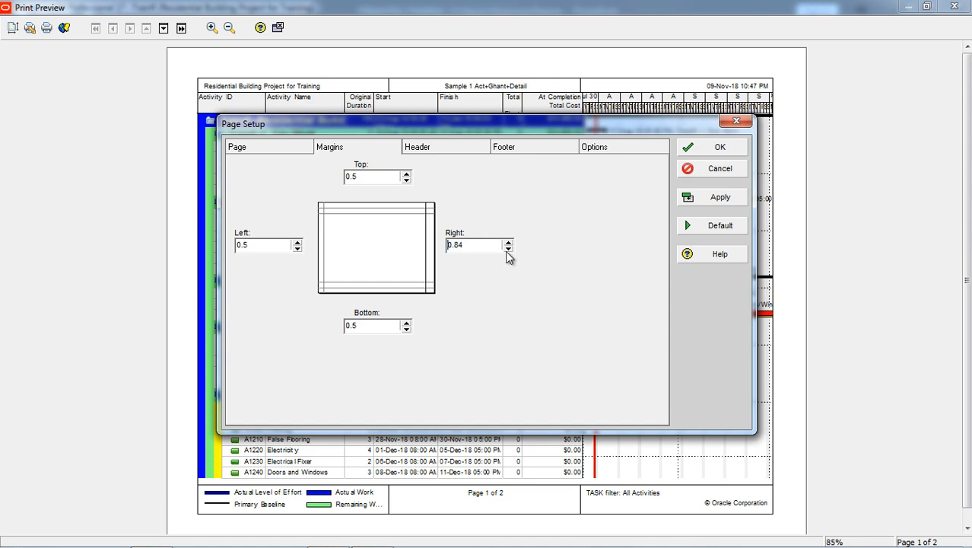
click(506, 248)
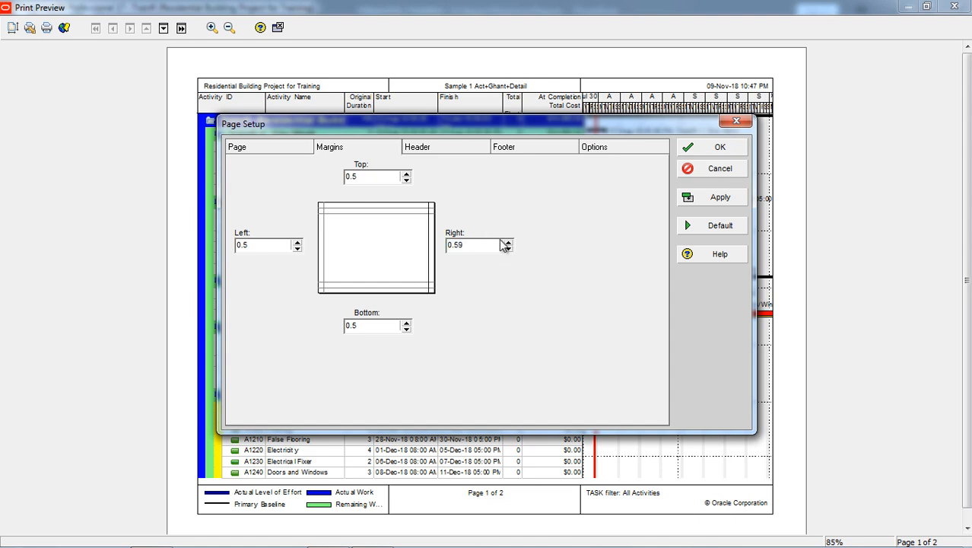
Examine the content type and text of the three header sections and compare them with the page preview
click(432, 151)
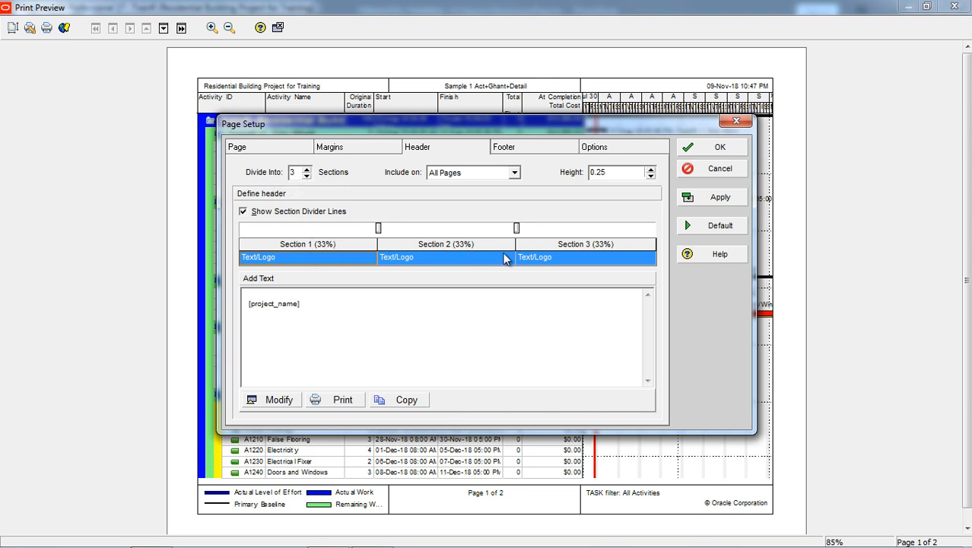
click(292, 258)
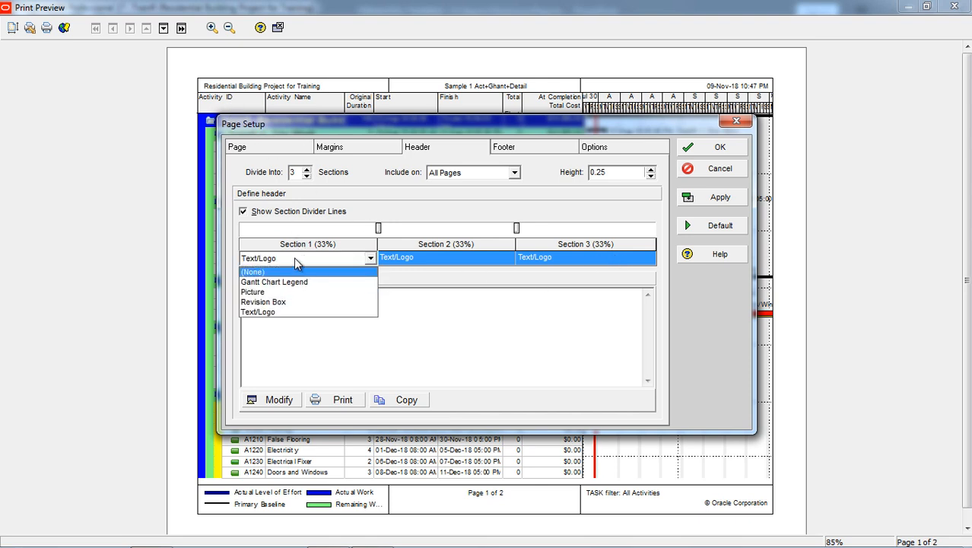
click(293, 257)
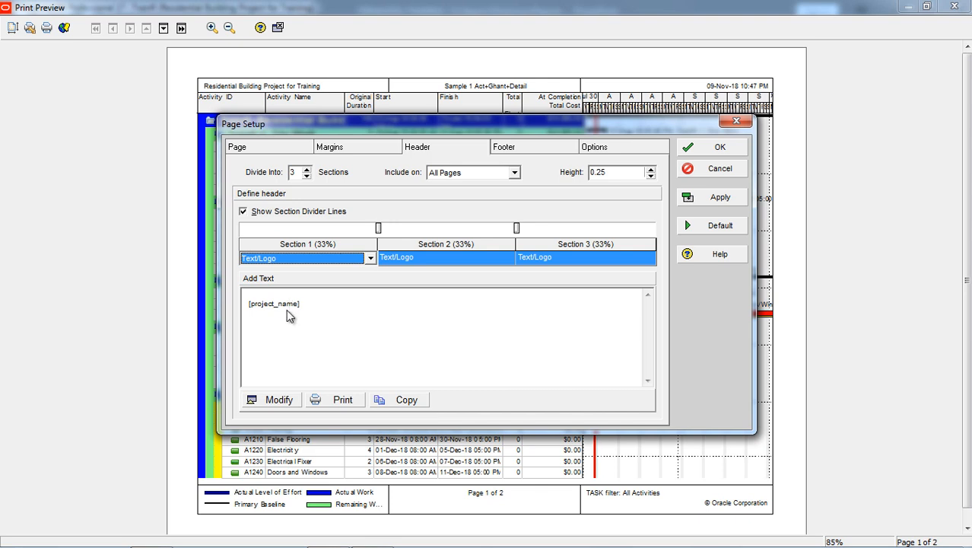
click(431, 258)
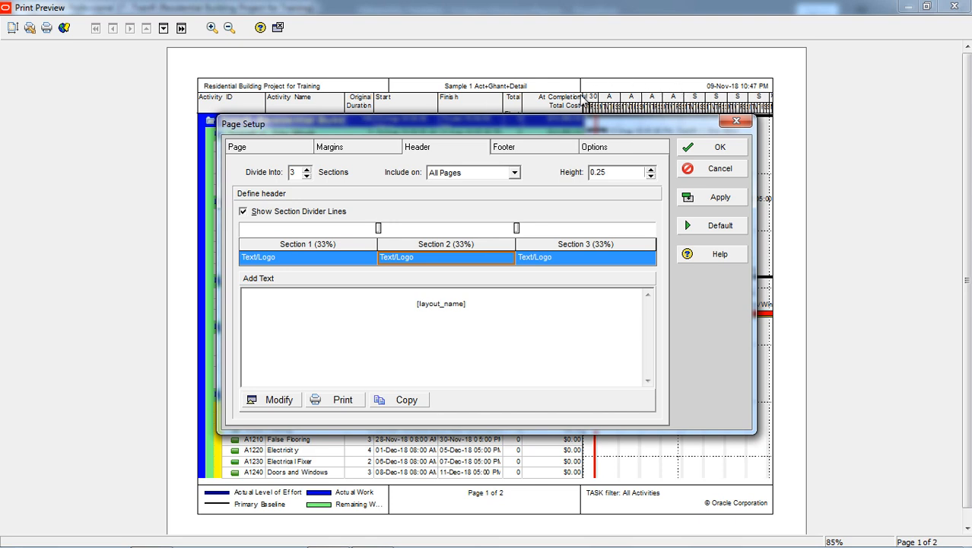
click(581, 258)
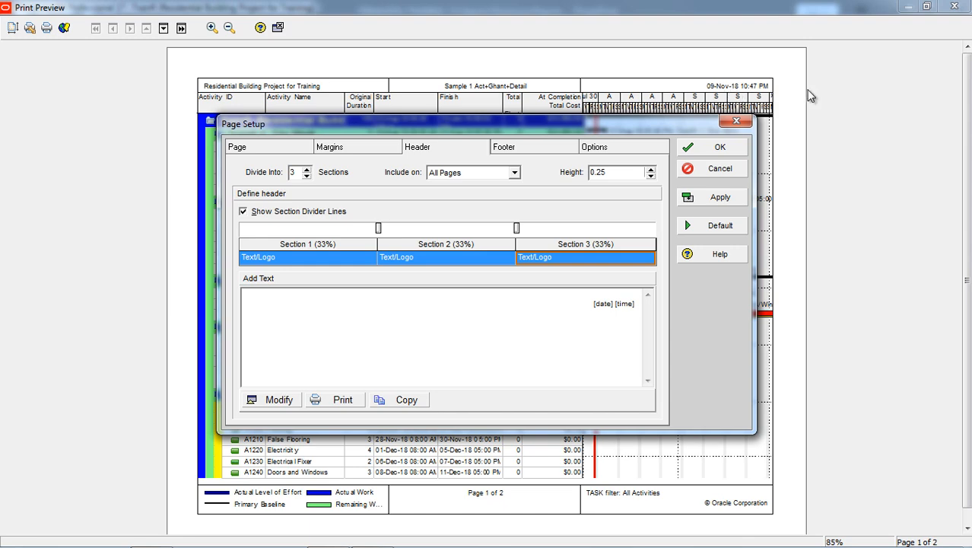
drag(607, 126, 535, 104)
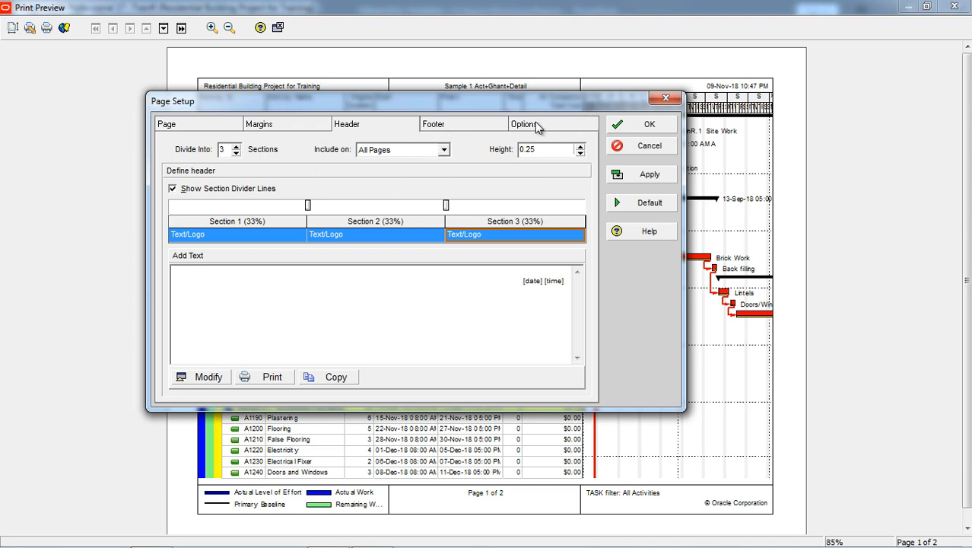
Examine the content of the three footer sections, including the content types available for Section 1
click(459, 128)
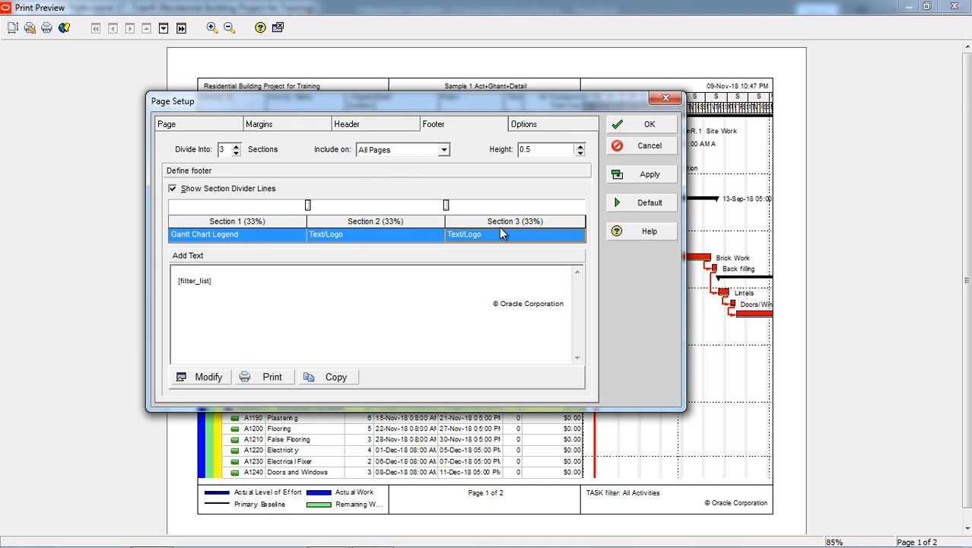
click(232, 239)
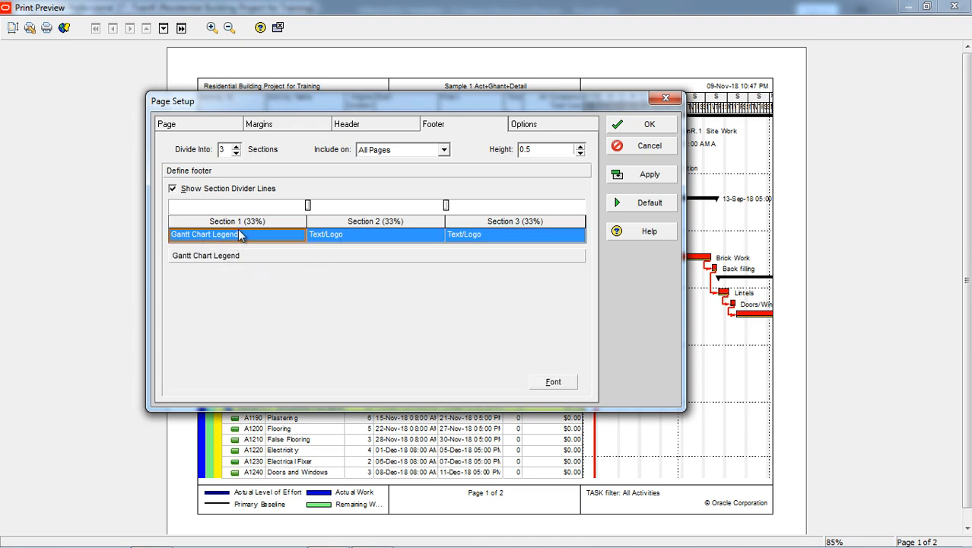
click(239, 236)
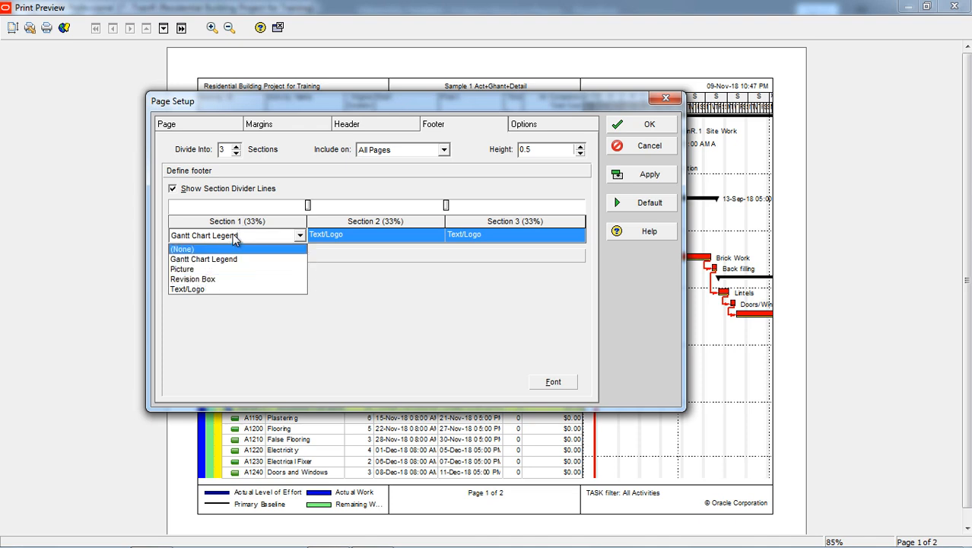
click(257, 238)
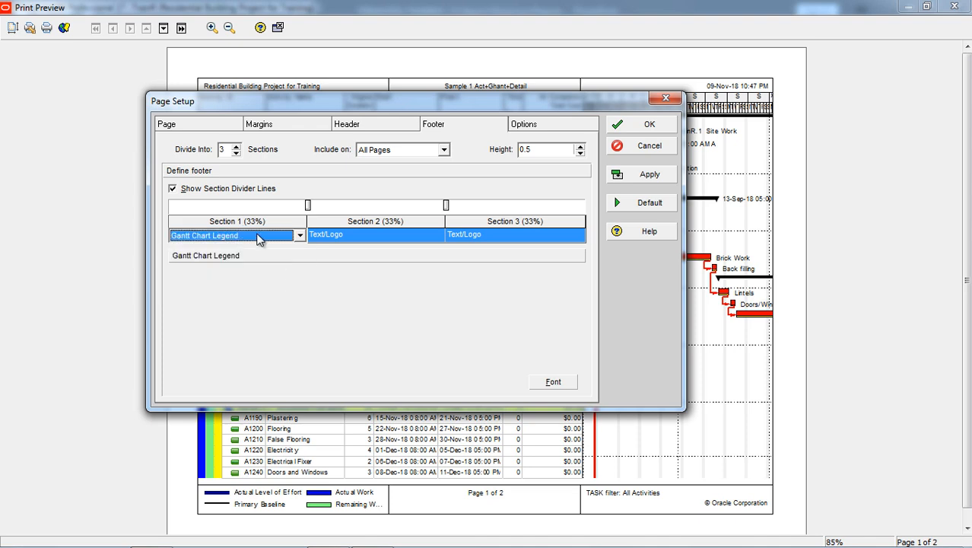
click(374, 235)
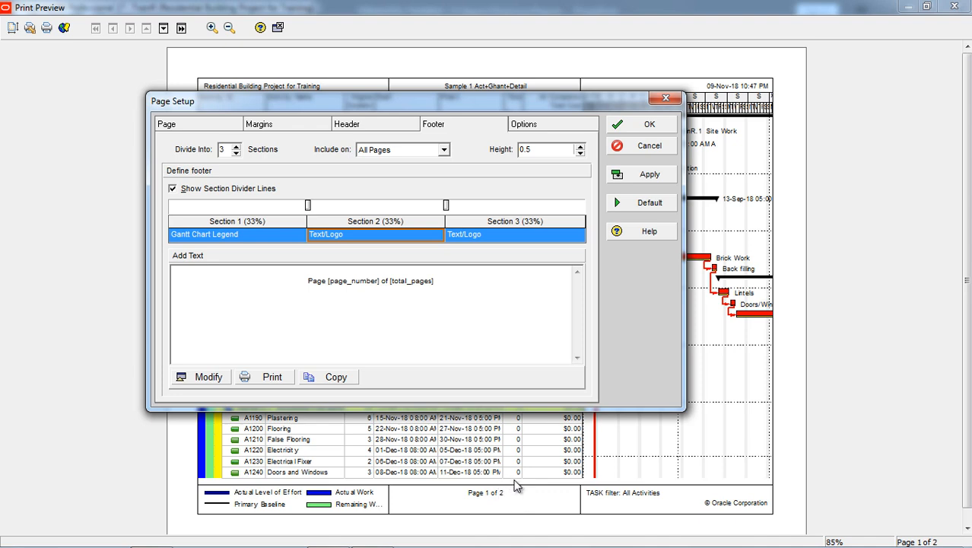
click(497, 237)
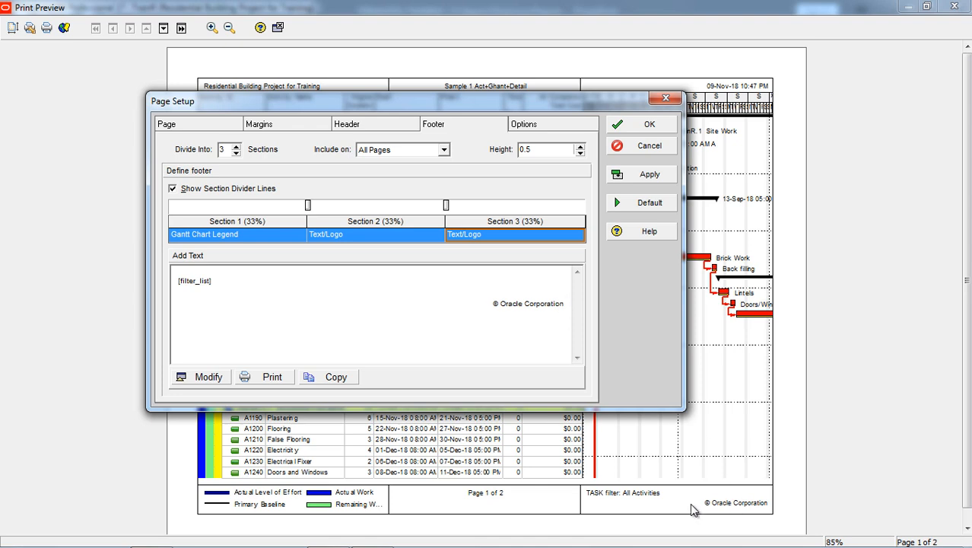
Set the printed timescale to start at PS - Earliest Project Start and finish at PF - Latest Project Finish
click(527, 126)
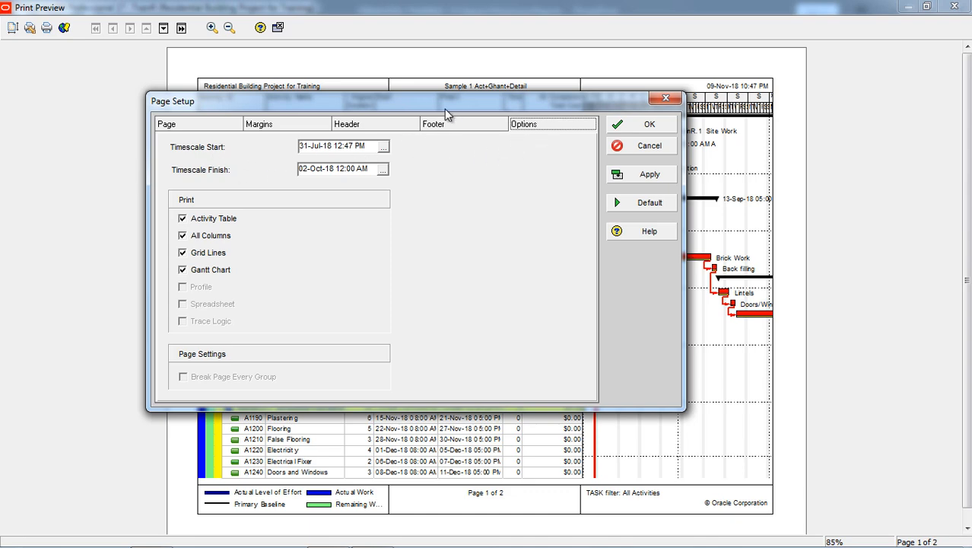
drag(445, 109, 305, 123)
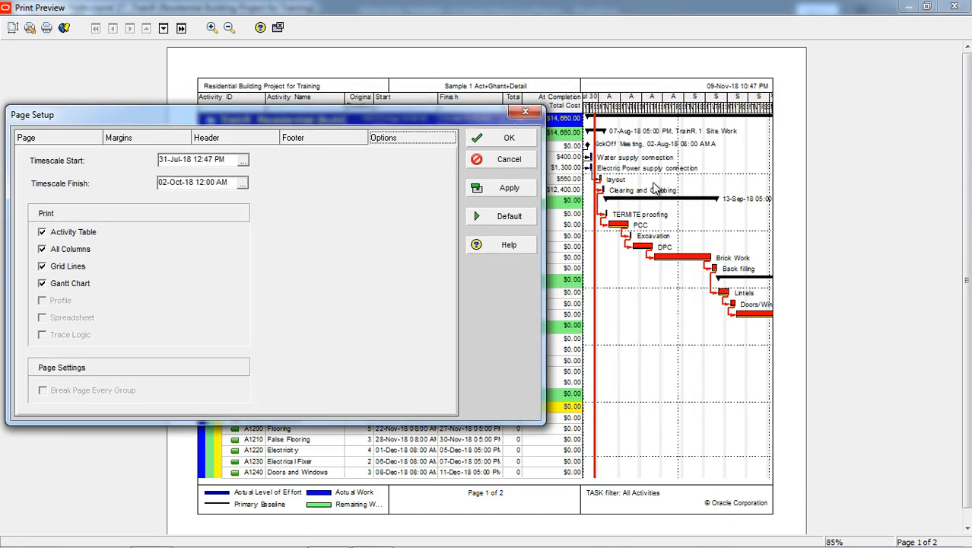
click(243, 161)
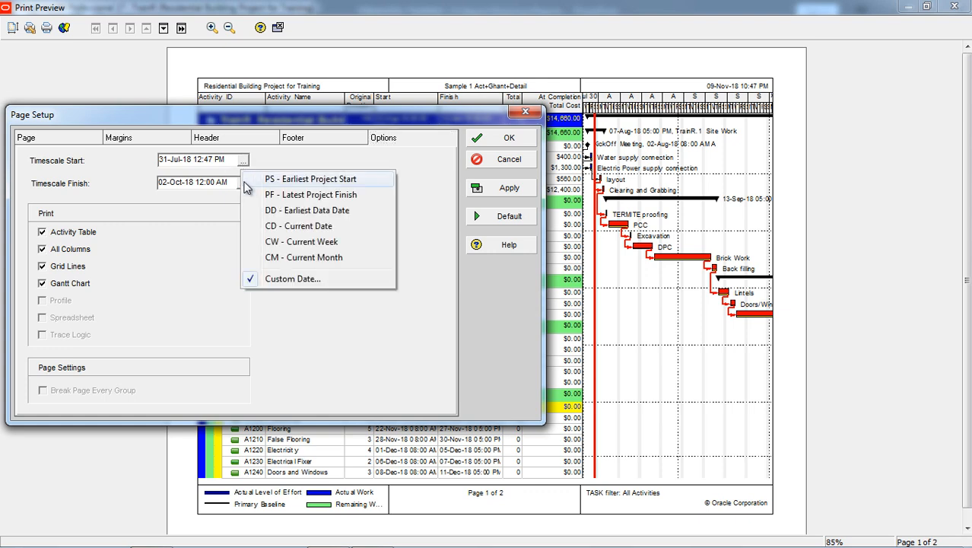
click(300, 179)
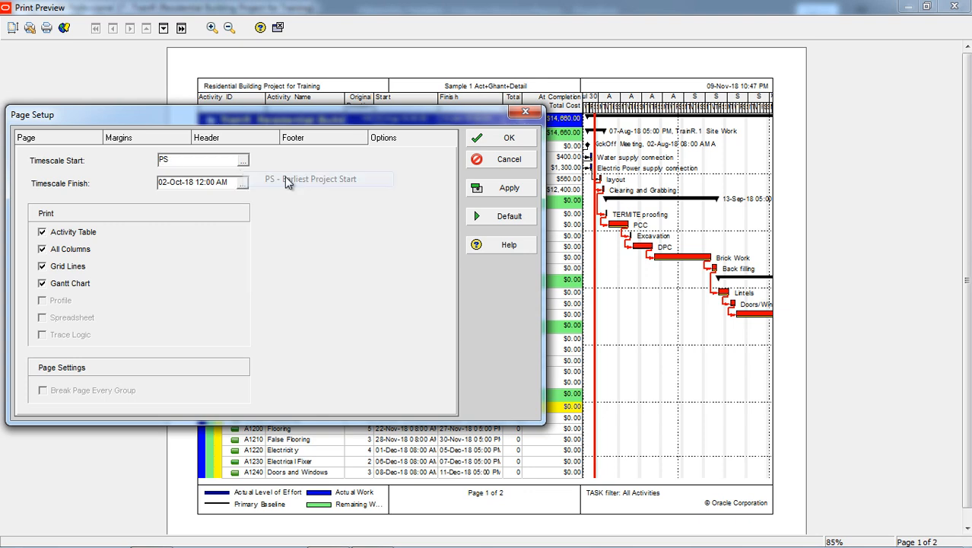
click(244, 182)
click(285, 218)
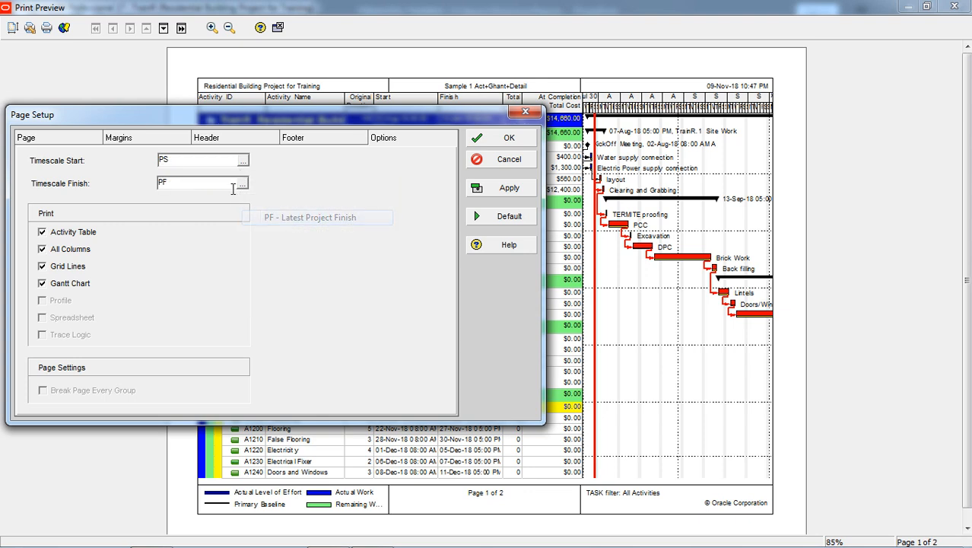
Extend the timescale start to PS-3d and the finish to PF+3D, and apply the page setup to the preview
click(193, 160)
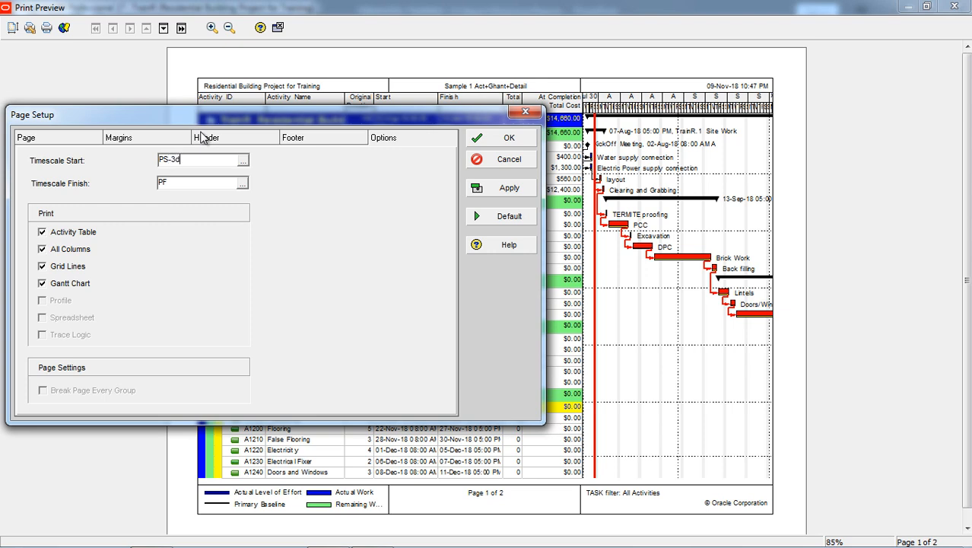
click(193, 185)
click(507, 191)
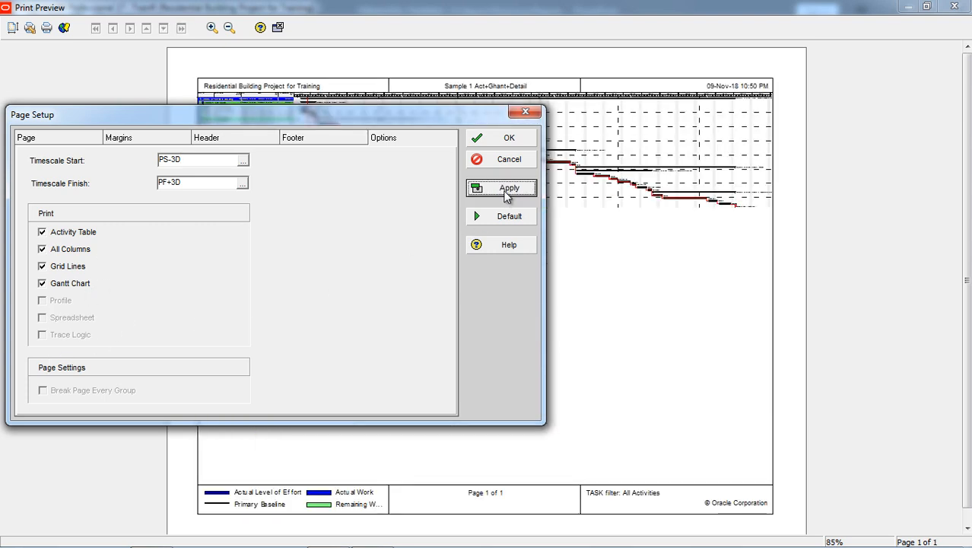
click(510, 138)
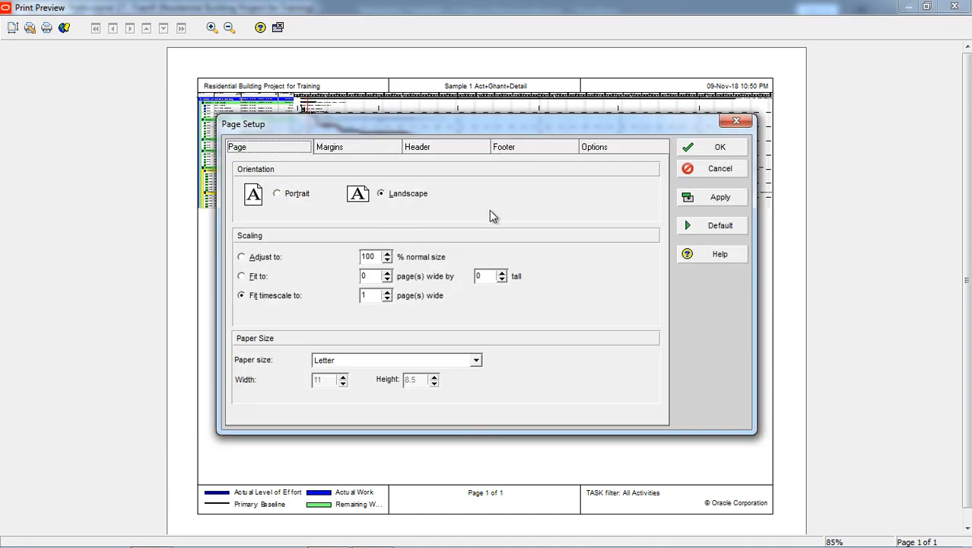
Accept the page setup with the timescale fitted to 1 page wide, and view the second page before closing the print preview
click(701, 152)
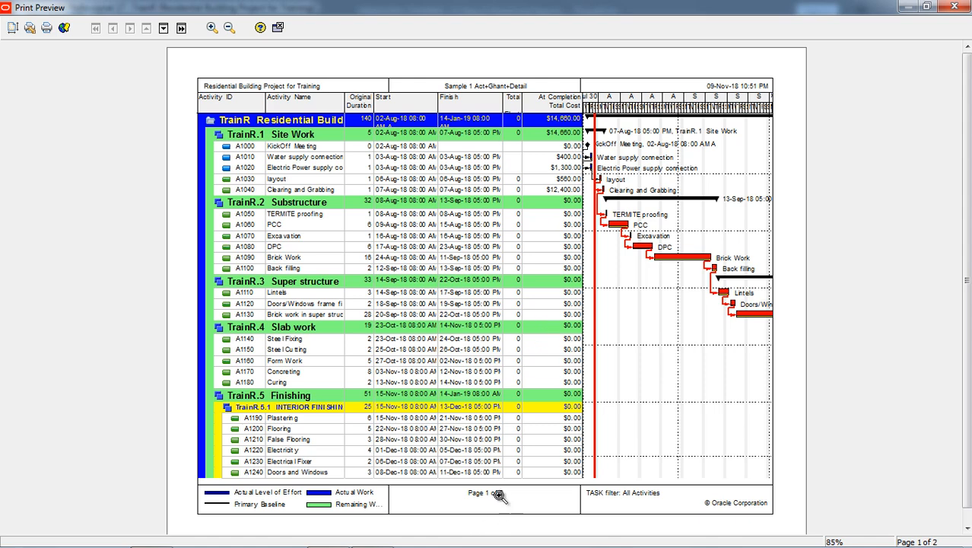
click(163, 29)
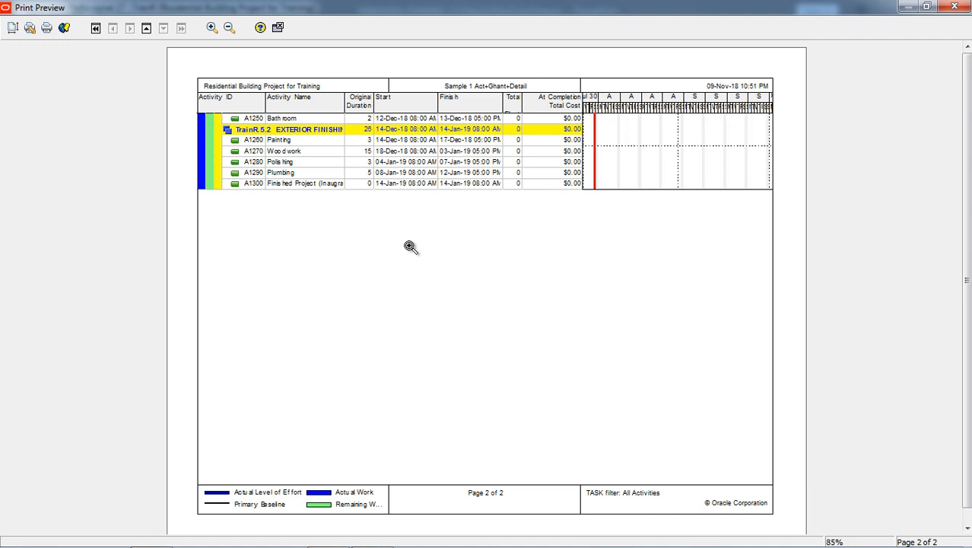
click(278, 31)
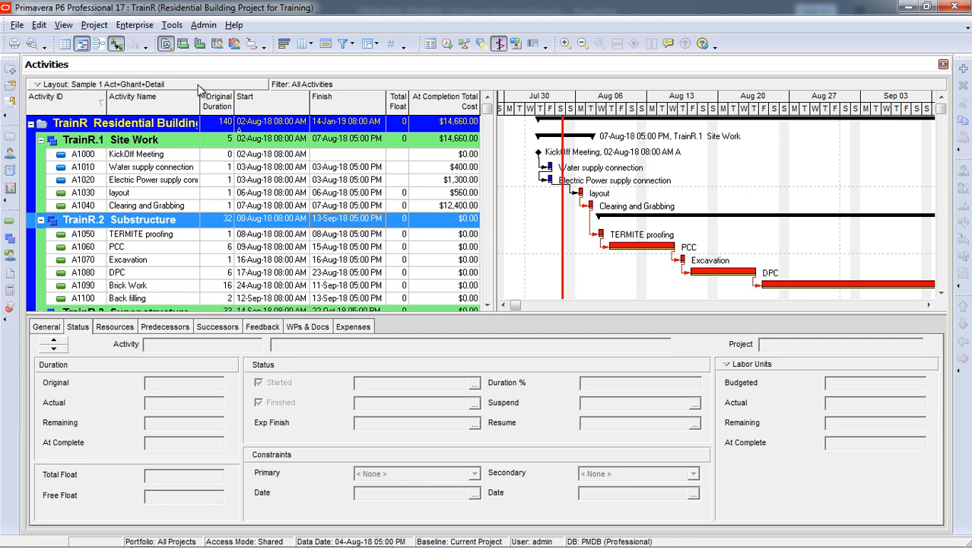
Open the list of all existing reports
click(173, 26)
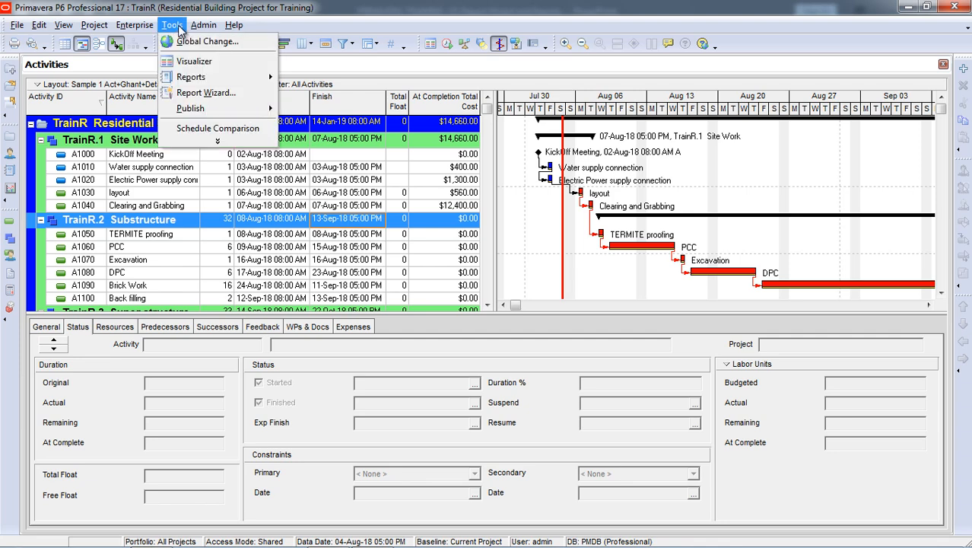
click(218, 140)
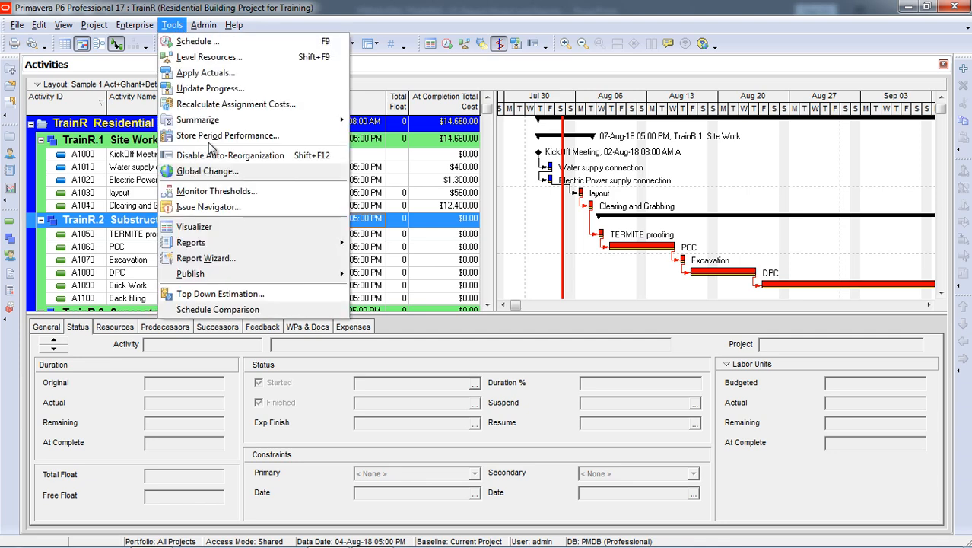
mouse_move(215, 250)
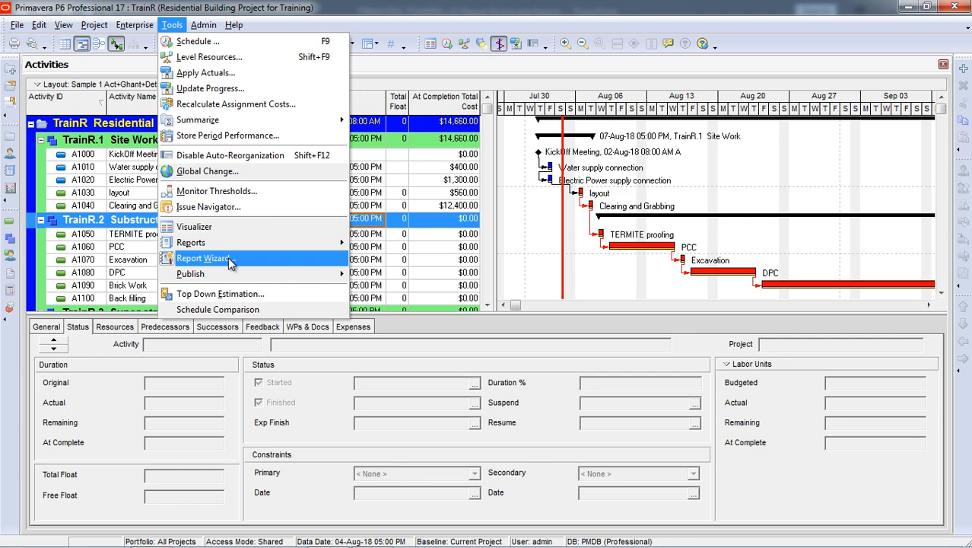
mouse_move(323, 246)
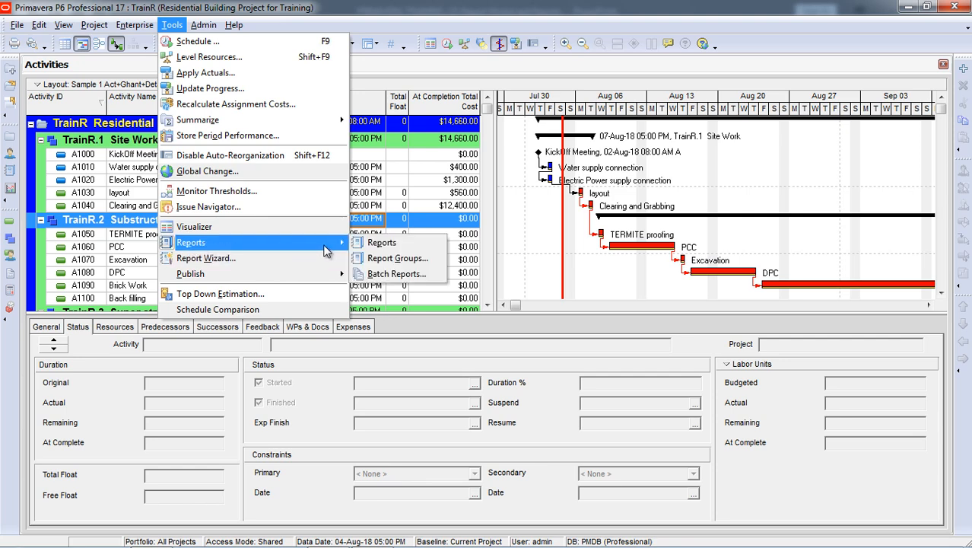
click(390, 247)
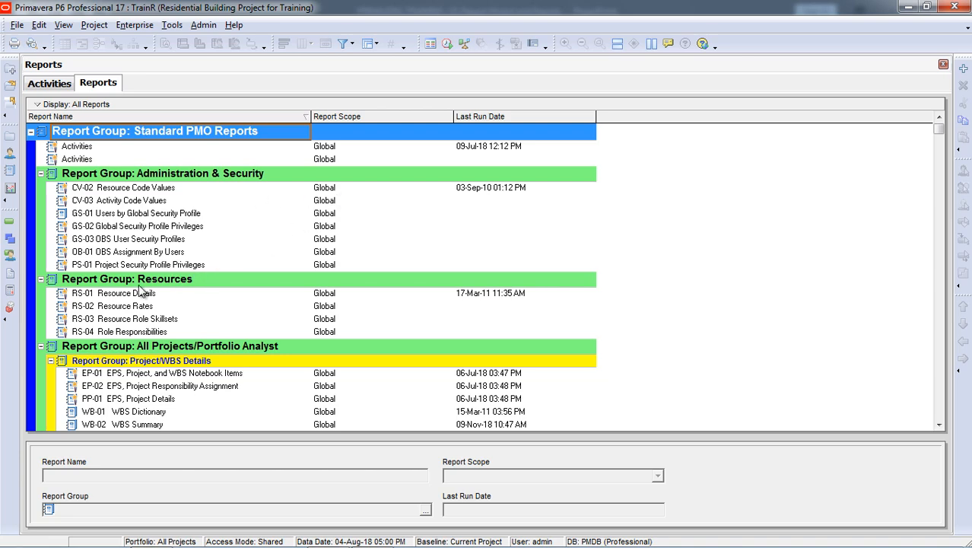
Run the PW-01 WBS Earned Value report from the Open Projects group to Print Preview, view it and close the preview
scroll(141, 289, down, 4)
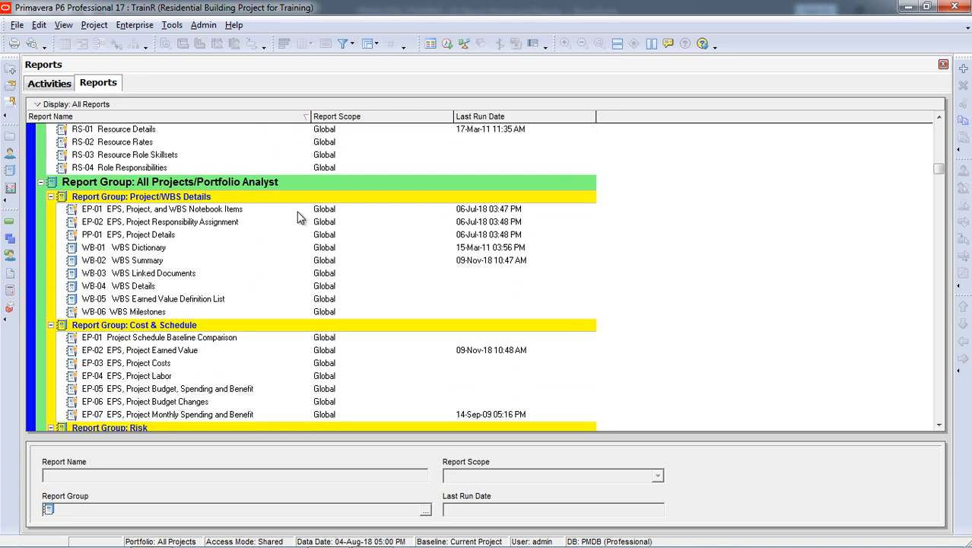
scroll(281, 251, down, 2)
scroll(199, 260, down, 4)
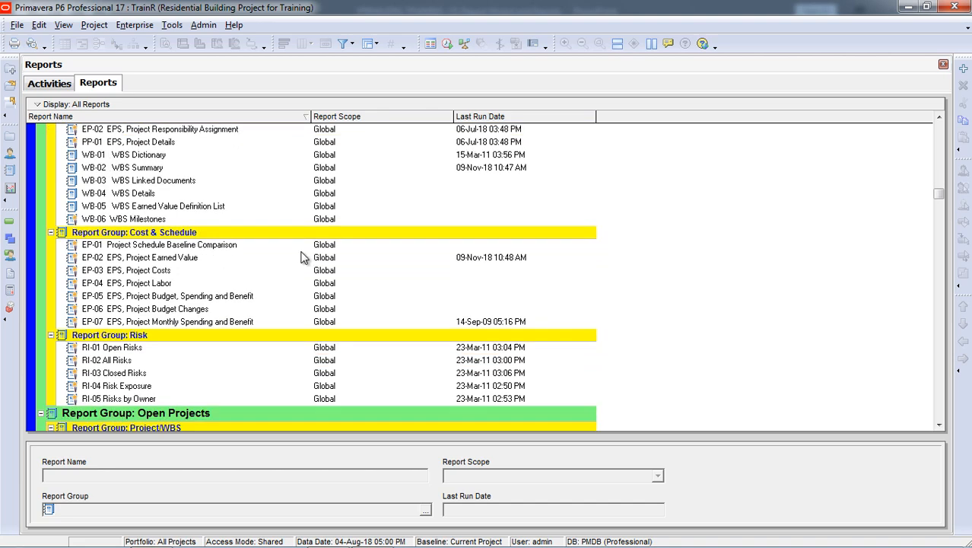
scroll(218, 268, down, 7)
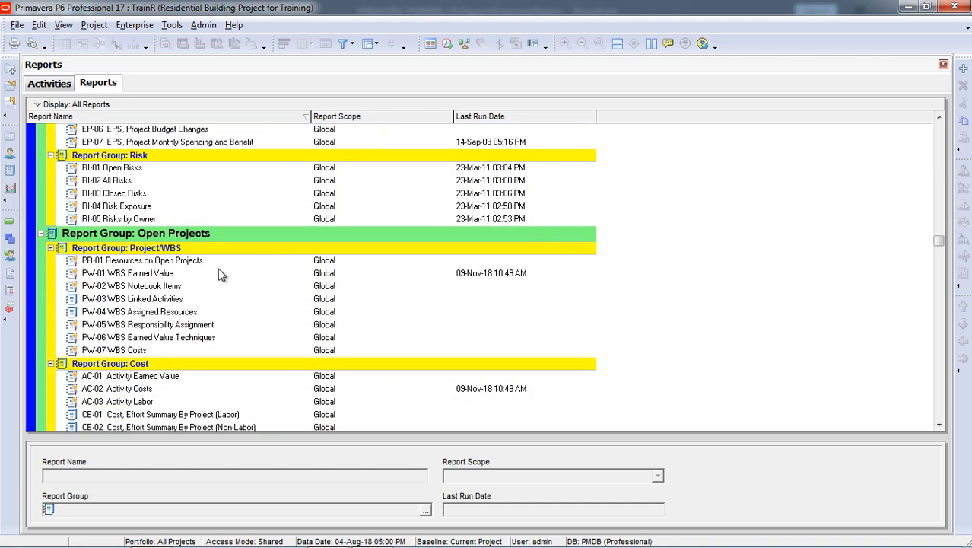
scroll(251, 306, down, 3)
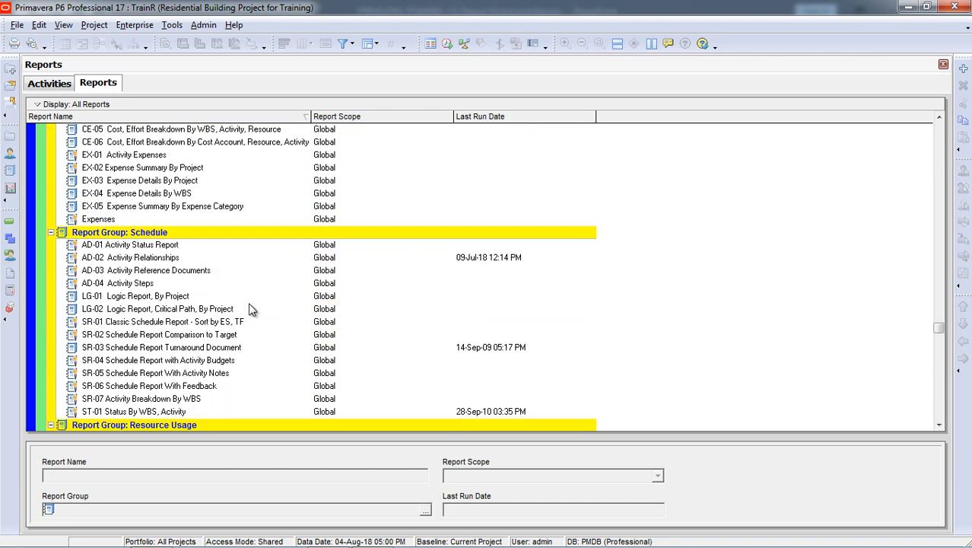
scroll(252, 319, up, 8)
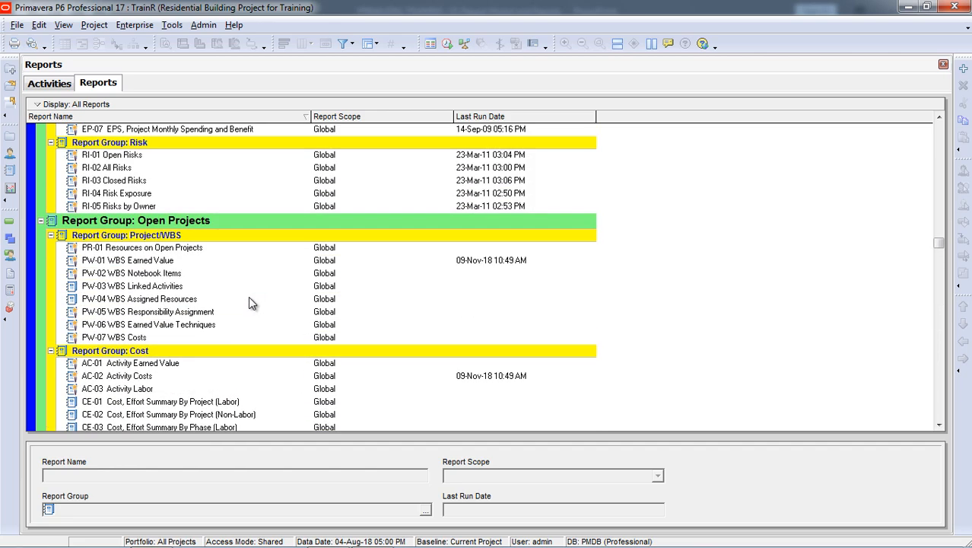
click(178, 262)
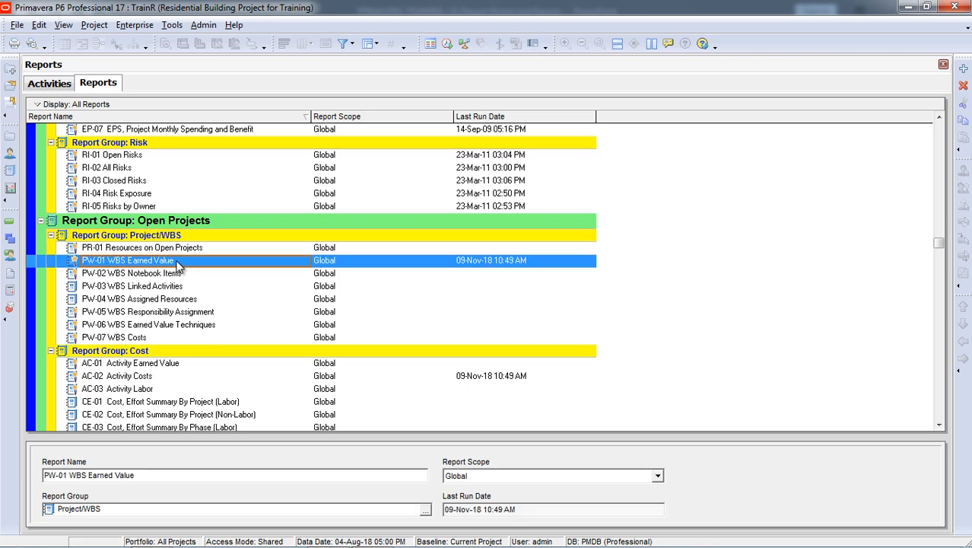
right_click(190, 259)
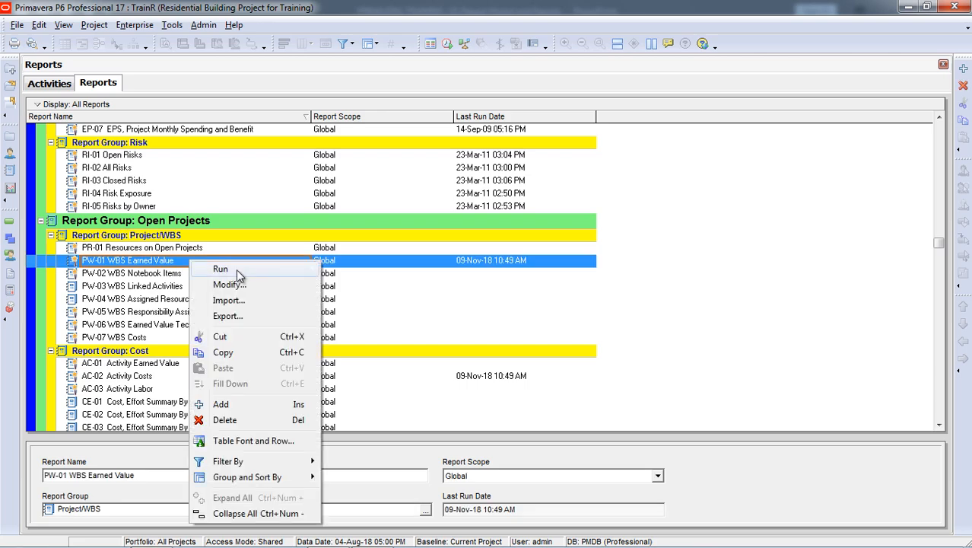
mouse_move(236, 268)
click(360, 269)
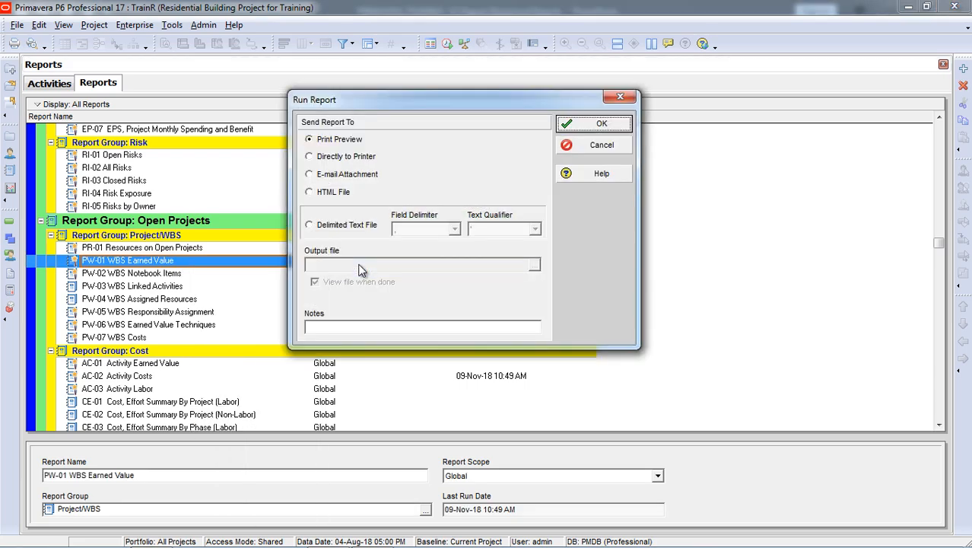
click(601, 125)
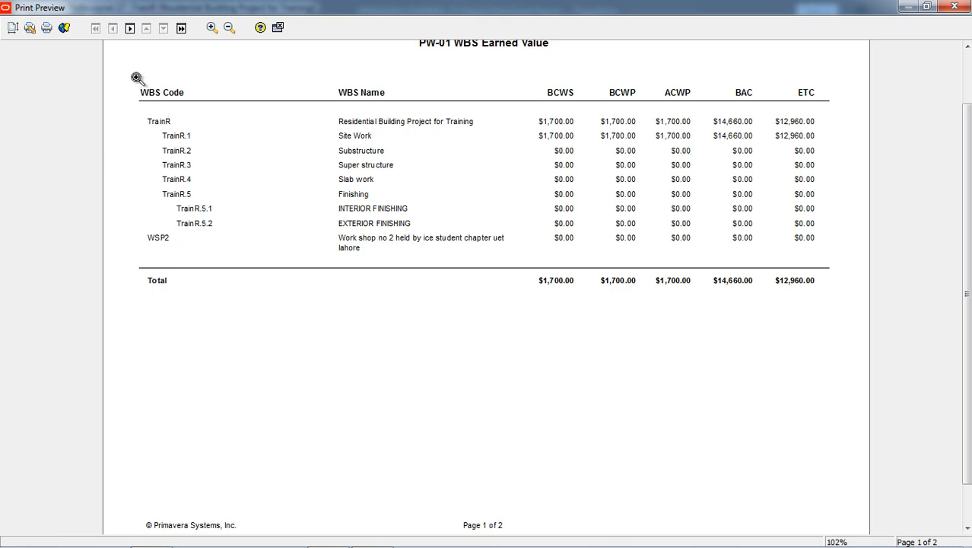
click(277, 27)
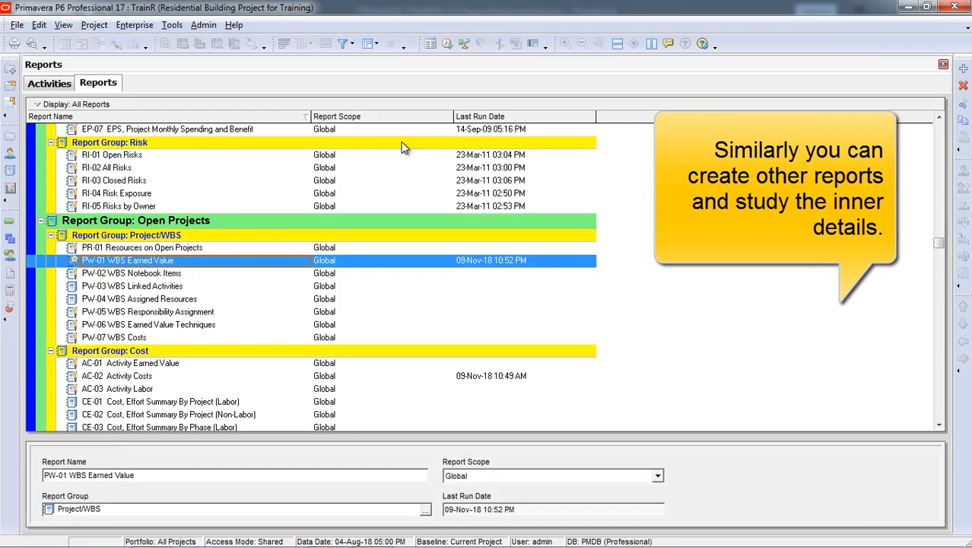